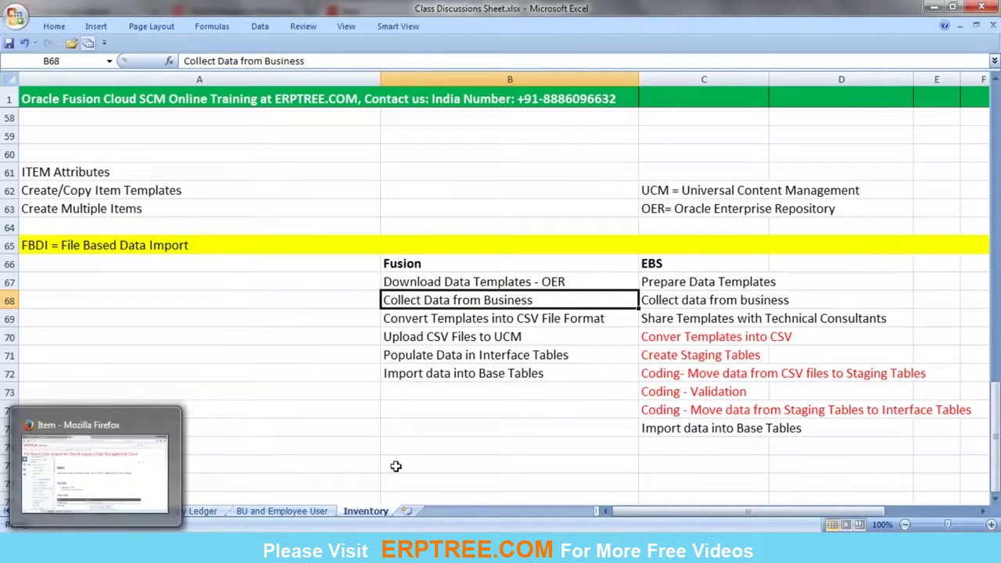
Step: Switch to the desktop and open the ERPTREE Item FBDI folder
{"action": "left_click", "coordinate": [70, 549]}
{"action": "key", "text": "super+d"}
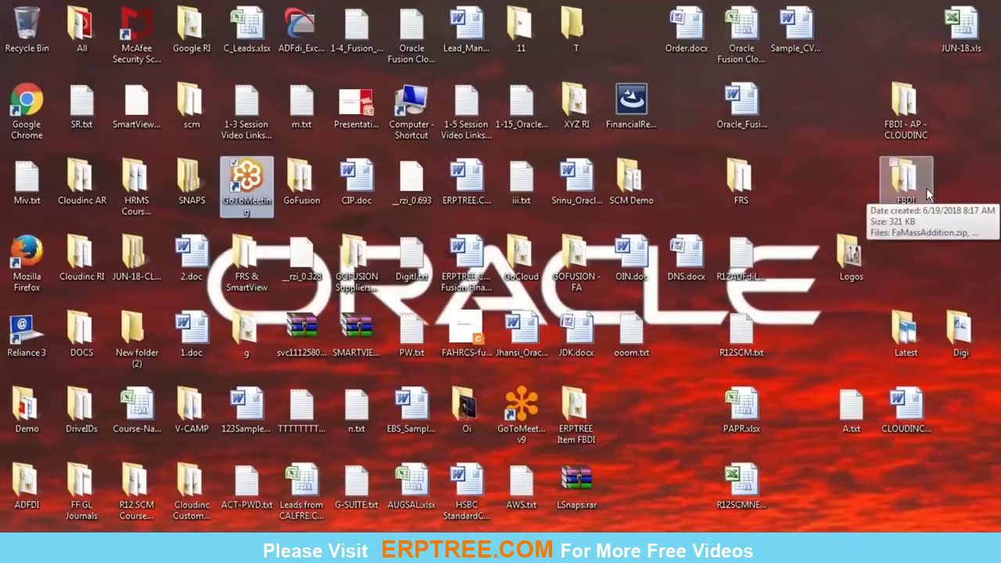
{"action": "left_click", "coordinate": [750, 178]}
{"action": "key", "text": "e"}
{"action": "key", "text": "e"}
{"action": "key", "text": "e"}
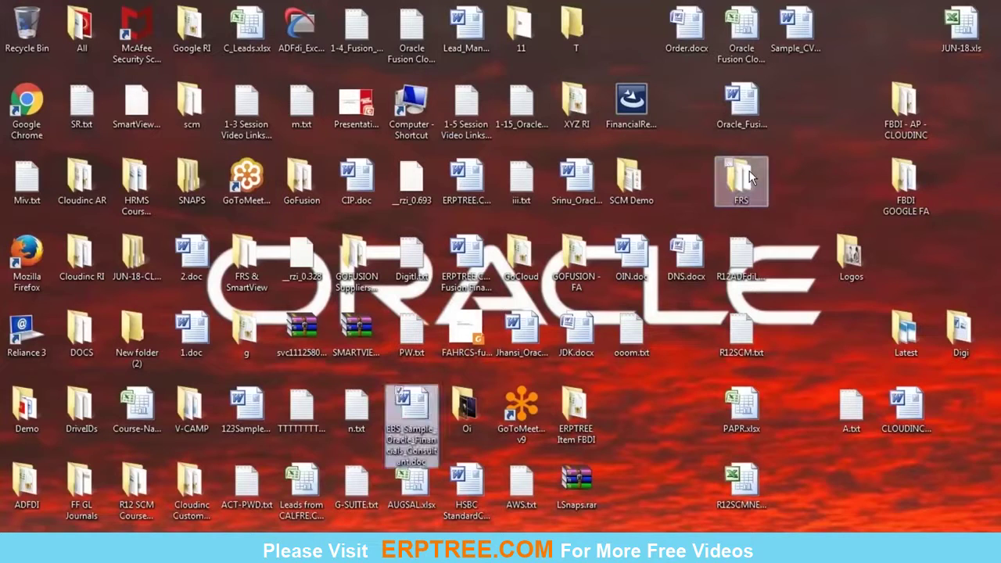
{"action": "key", "text": "e"}
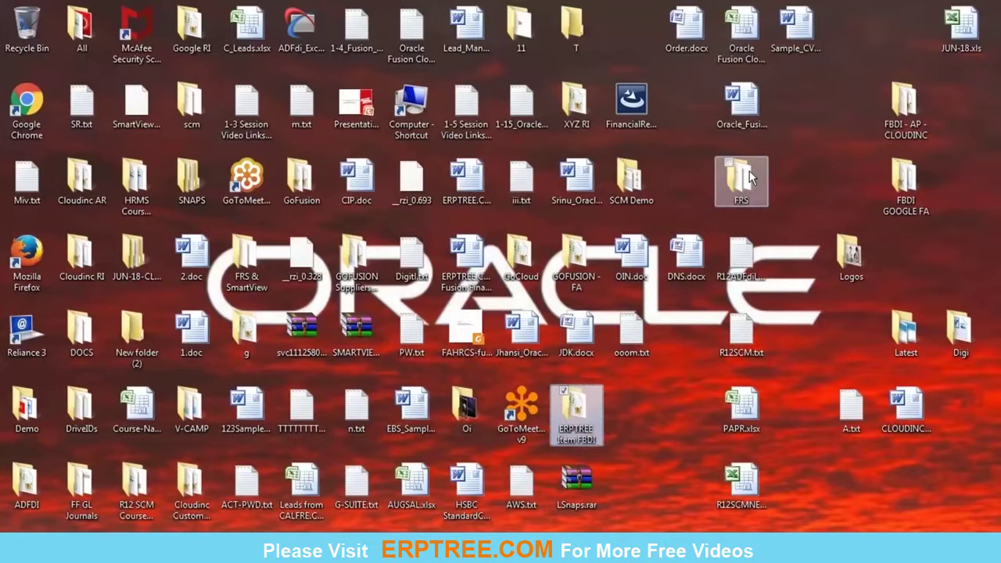
{"action": "double_click", "coordinate": [570, 404]}
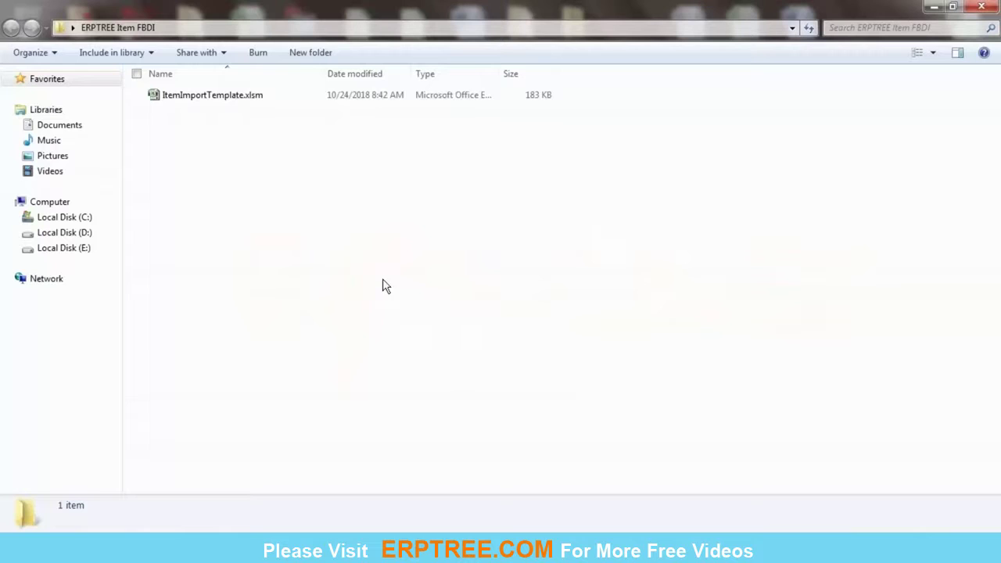
Step: Open ItemImportTemplate.xlsm in Excel, accept recovery of its content and dismiss the repair report
{"action": "double_click", "coordinate": [200, 97]}
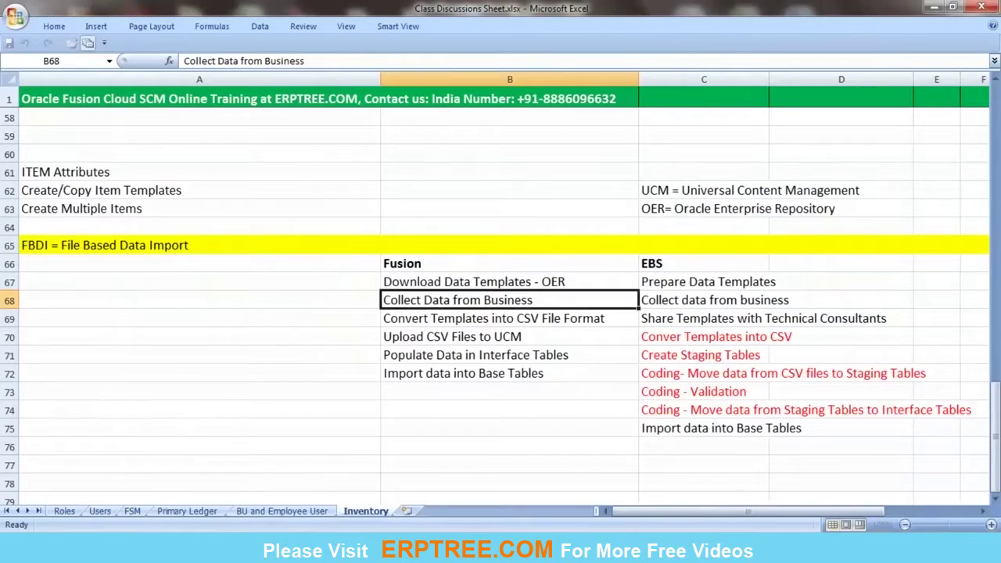
{"action": "left_click", "coordinate": [472, 311]}
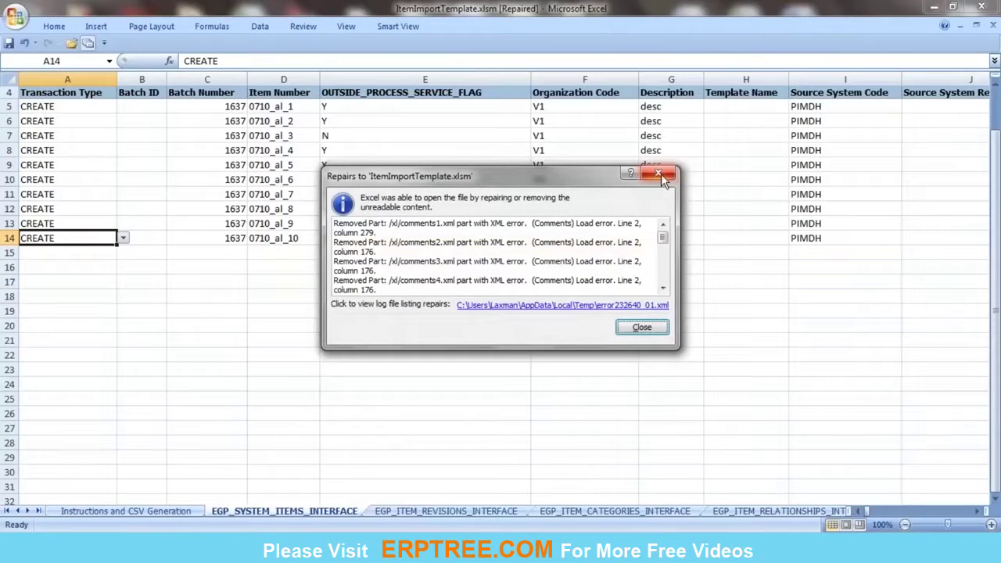
{"action": "left_click", "coordinate": [658, 173]}
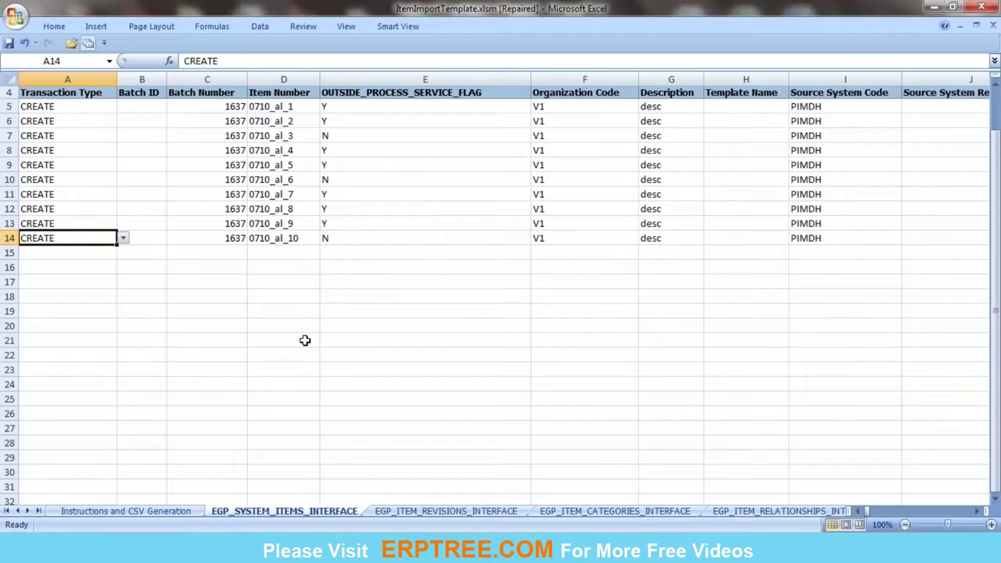
Step: Look through the item revisions, categories and relationships interface sheets, and return to the EGP_SYSTEM_ITEMS_INTERFACE sheet
{"action": "left_click", "coordinate": [426, 513]}
{"action": "left_click", "coordinate": [594, 511]}
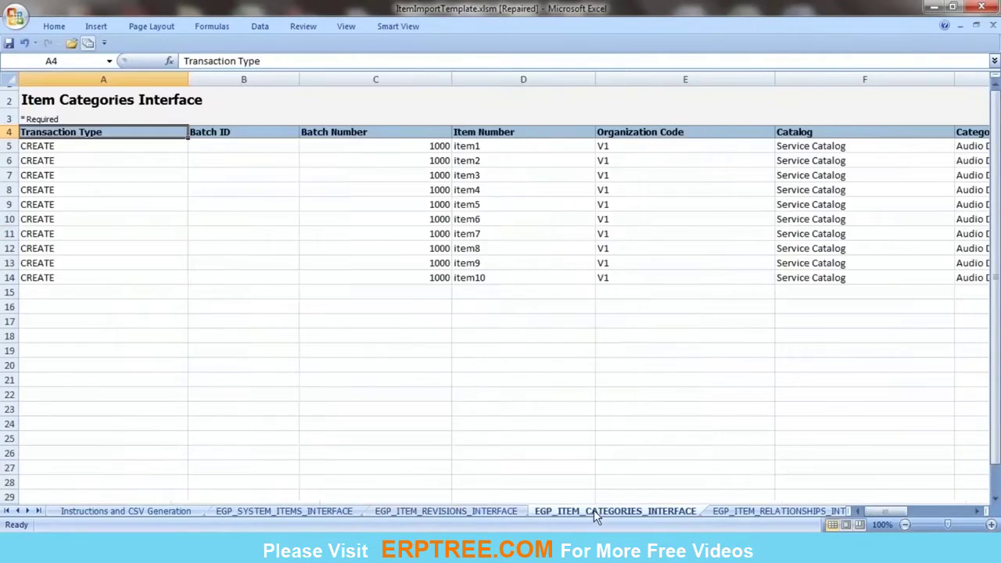
{"action": "left_click", "coordinate": [760, 512]}
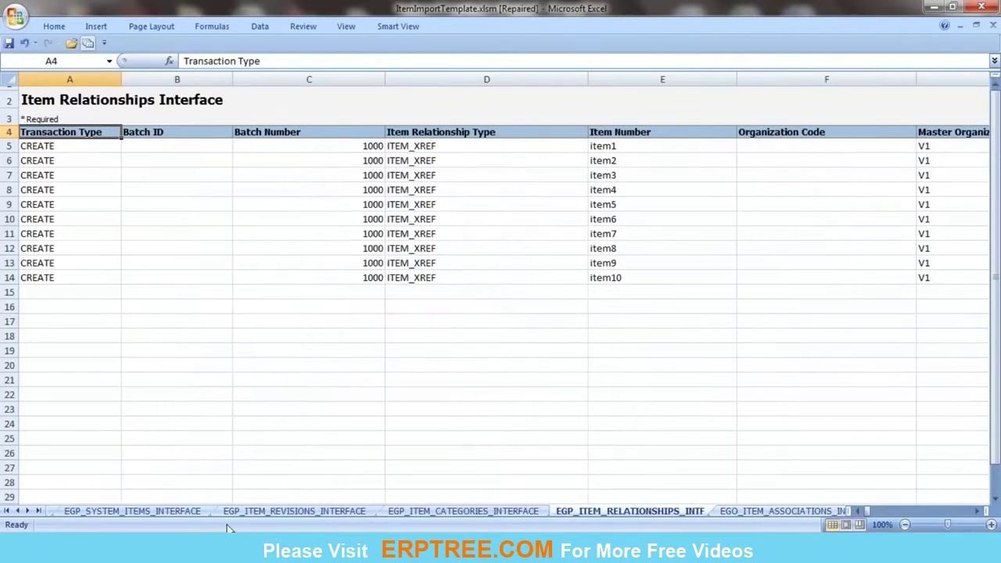
{"action": "left_click", "coordinate": [149, 513]}
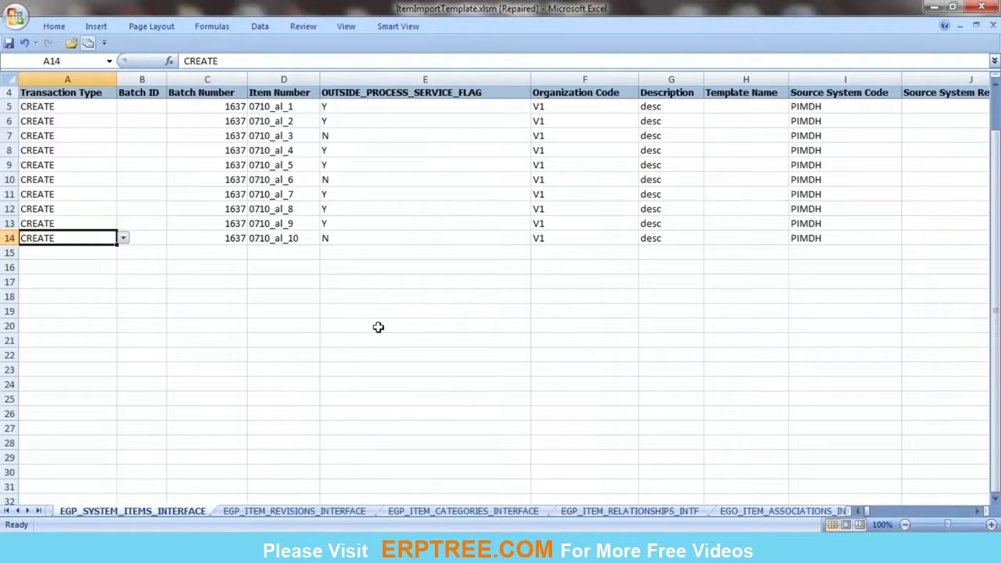
{"action": "left_click", "coordinate": [229, 323]}
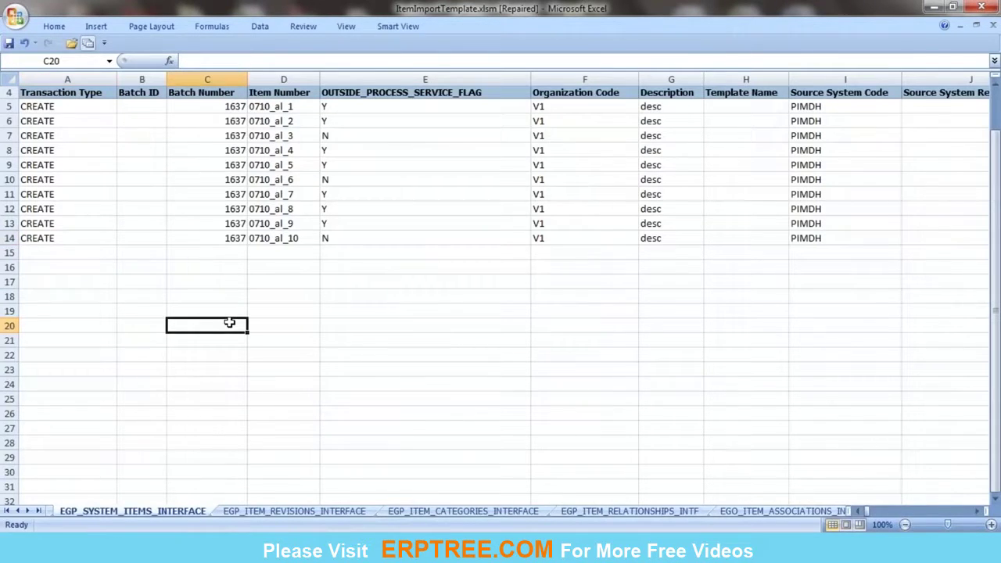
Step: Read the overview, data preparation and loading guidance on the Instructions and CSV Generation sheet
{"action": "left_click", "coordinate": [18, 511]}
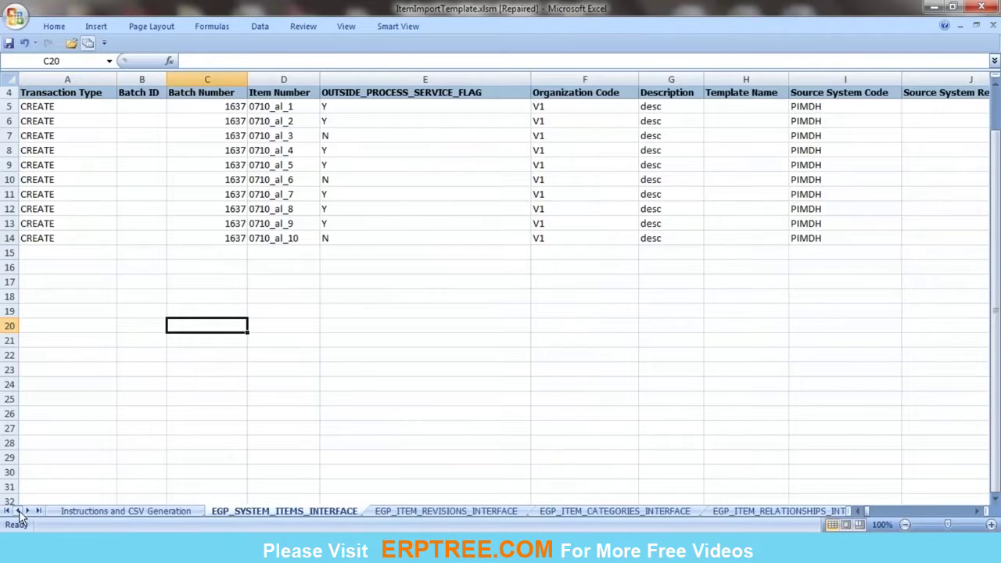
{"action": "left_click", "coordinate": [103, 512]}
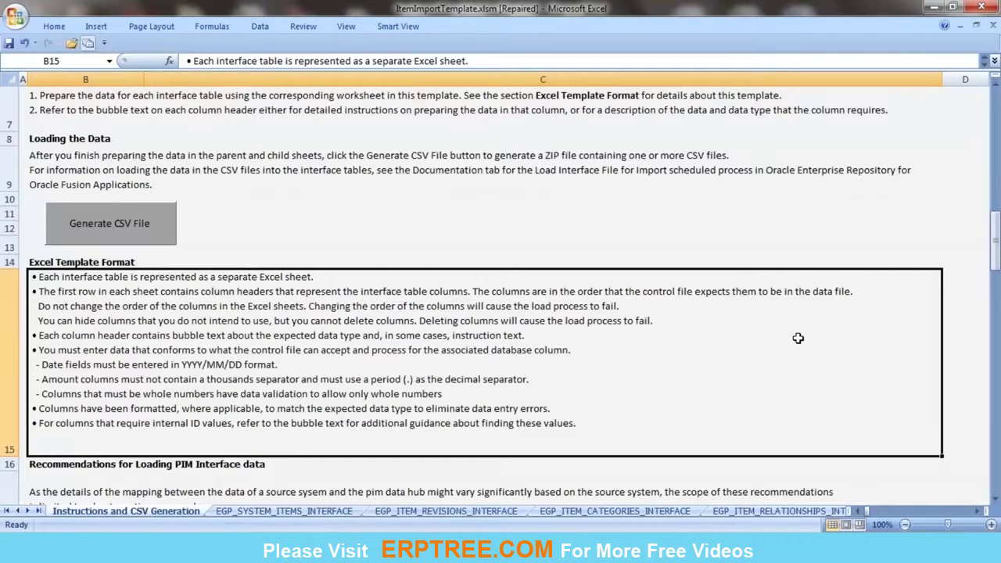
{"action": "left_click_drag", "start_coordinate": [997, 238], "coordinate": [997, 115]}
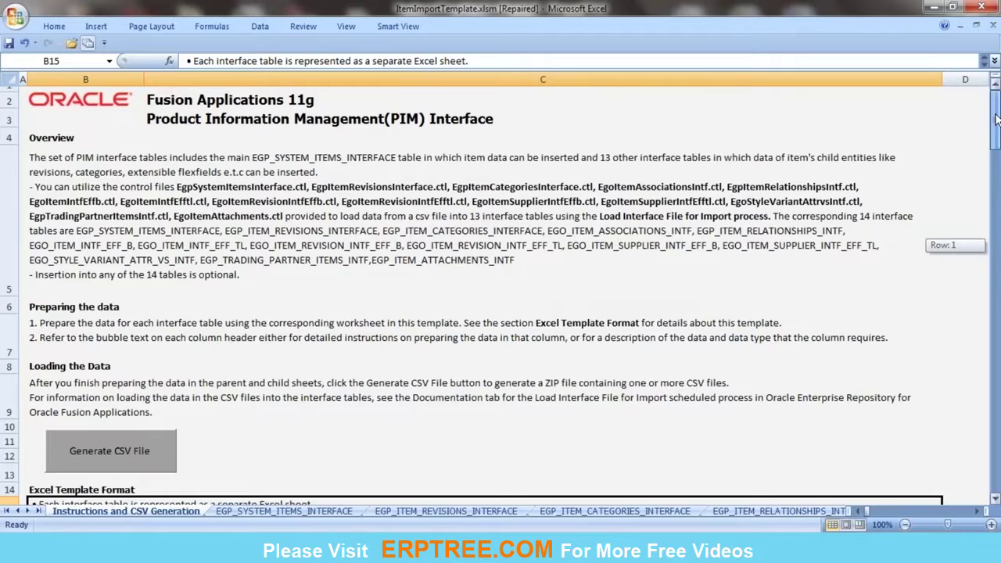
{"action": "left_click_drag", "start_coordinate": [996, 135], "coordinate": [997, 163]}
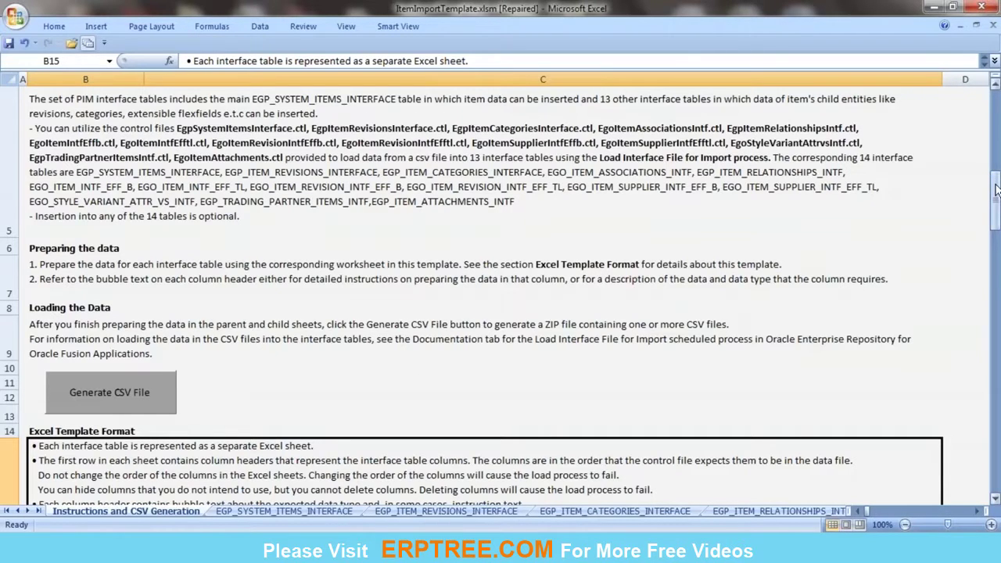
{"action": "left_click_drag", "start_coordinate": [998, 191], "coordinate": [992, 161]}
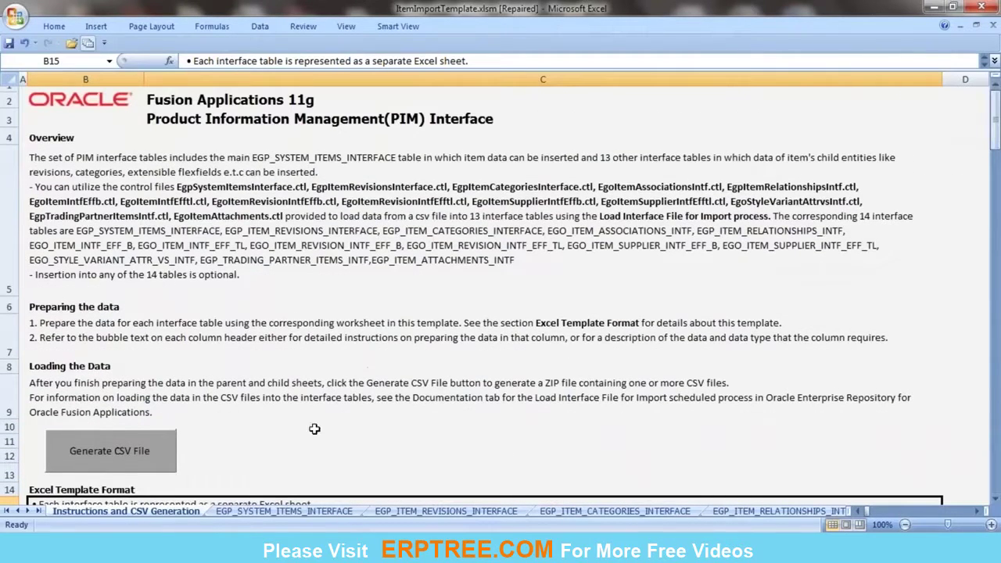
Step: Clear the sample items in rows 6 to 15 of the EGP_SYSTEM_ITEMS_INTERFACE sheet, keeping only the first item row
{"action": "left_click", "coordinate": [266, 509]}
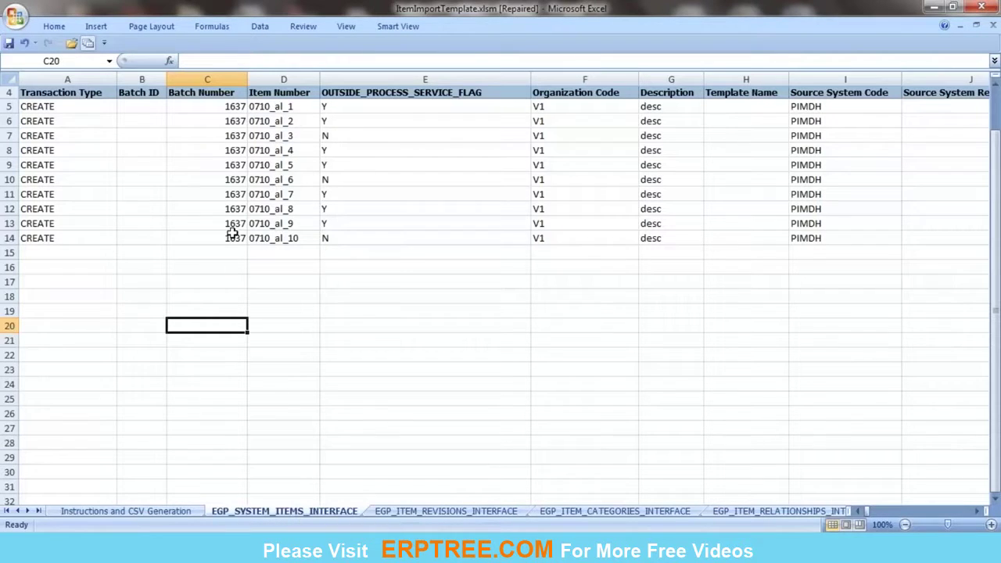
{"action": "left_click_drag", "start_coordinate": [998, 211], "coordinate": [998, 205]}
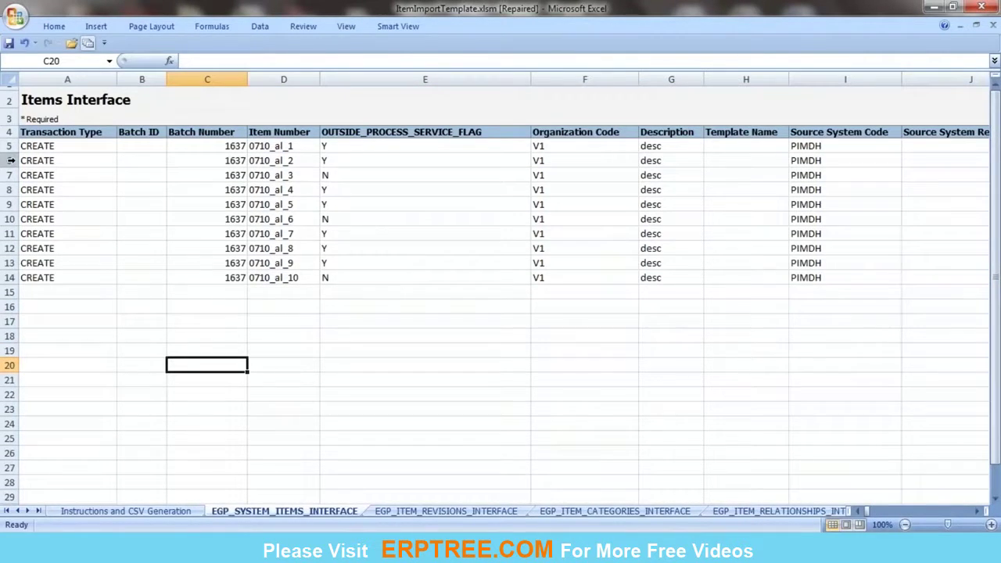
{"action": "left_click_drag", "start_coordinate": [11, 161], "coordinate": [10, 294]}
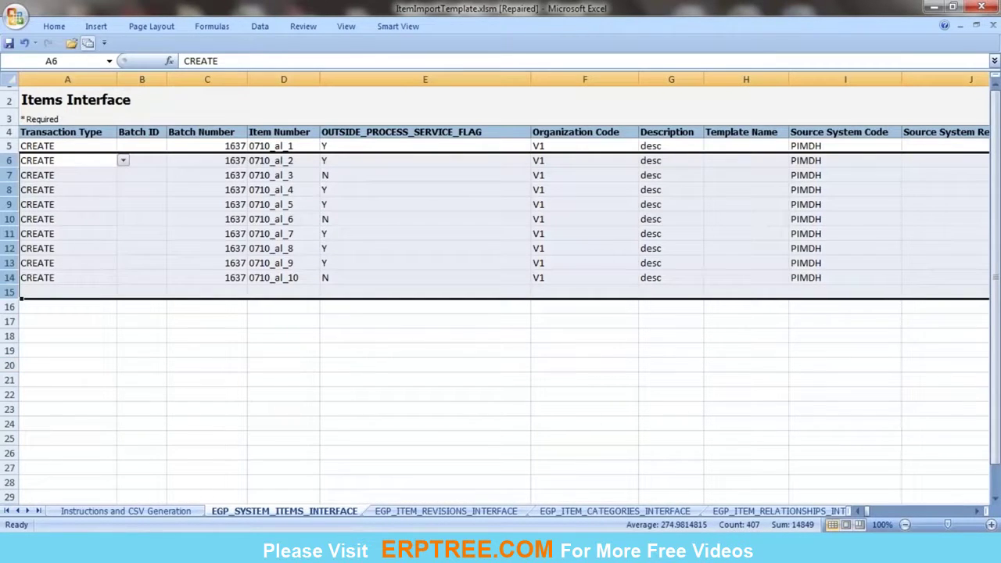
{"action": "key", "text": "Delete"}
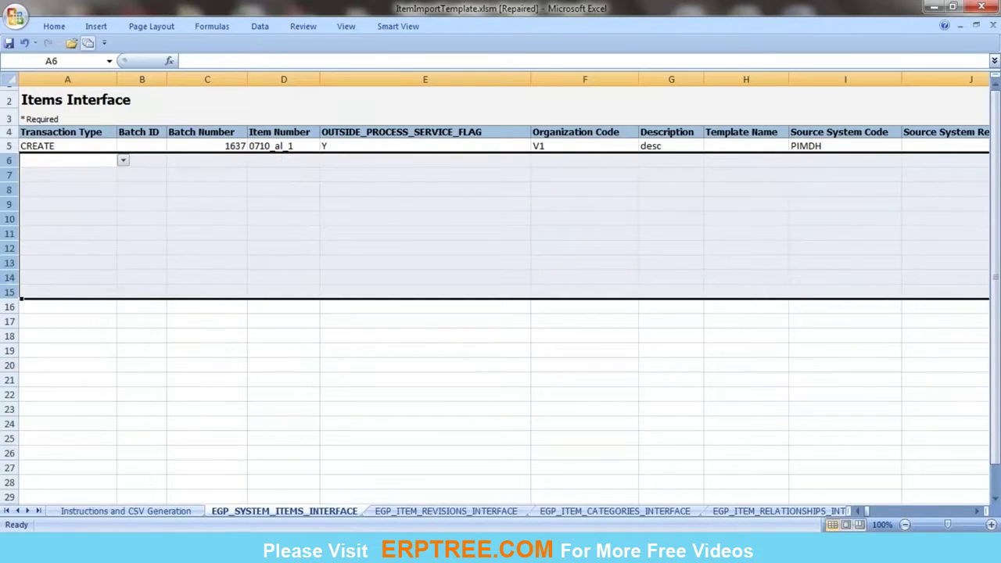
{"action": "left_click", "coordinate": [193, 191]}
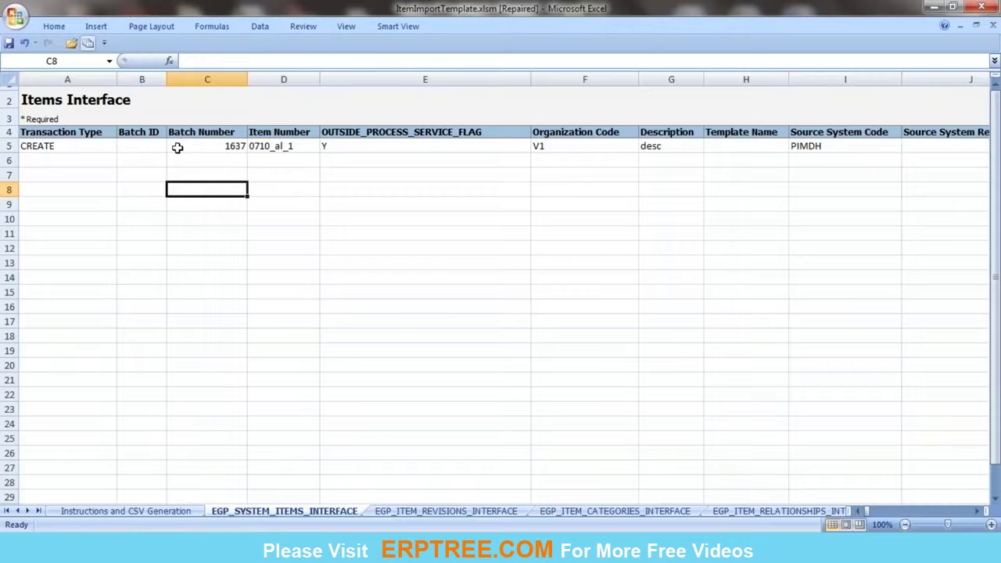
Step: Clear the Batch Number of the remaining item in row 5
{"action": "left_click", "coordinate": [145, 145]}
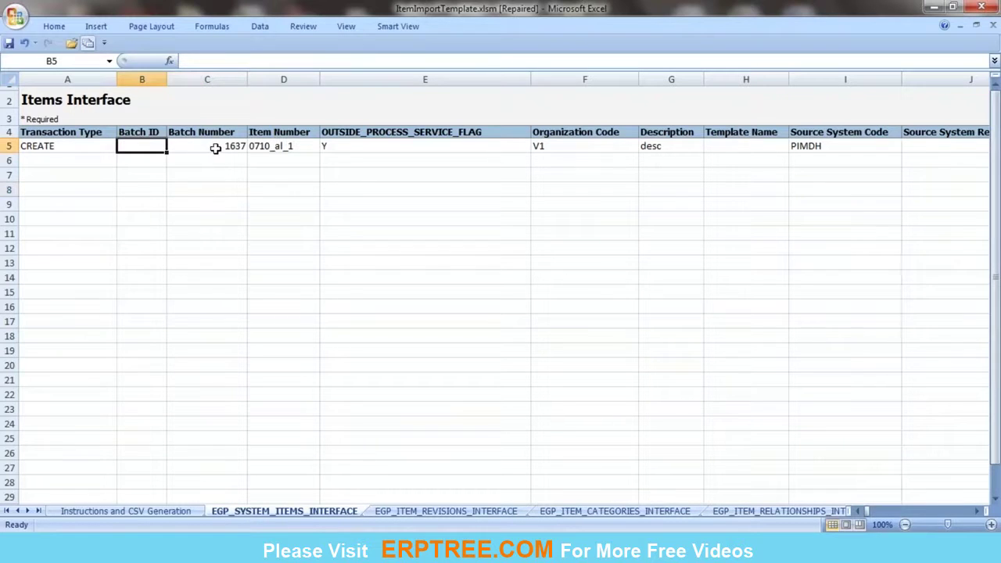
{"action": "left_click", "coordinate": [215, 147]}
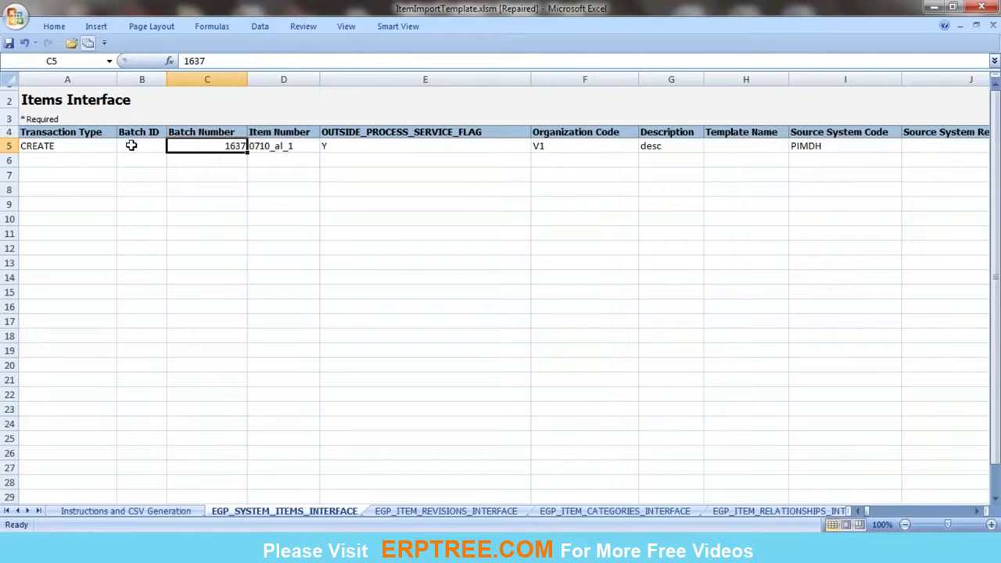
{"action": "key", "text": "Delete"}
{"action": "key", "text": "Right"}
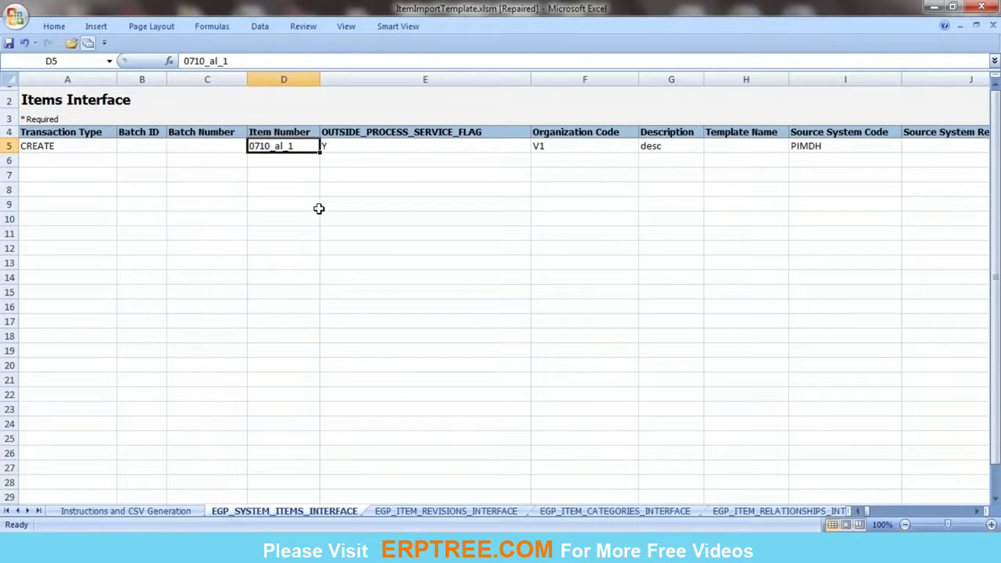
{"action": "type", "text": "7676767"}
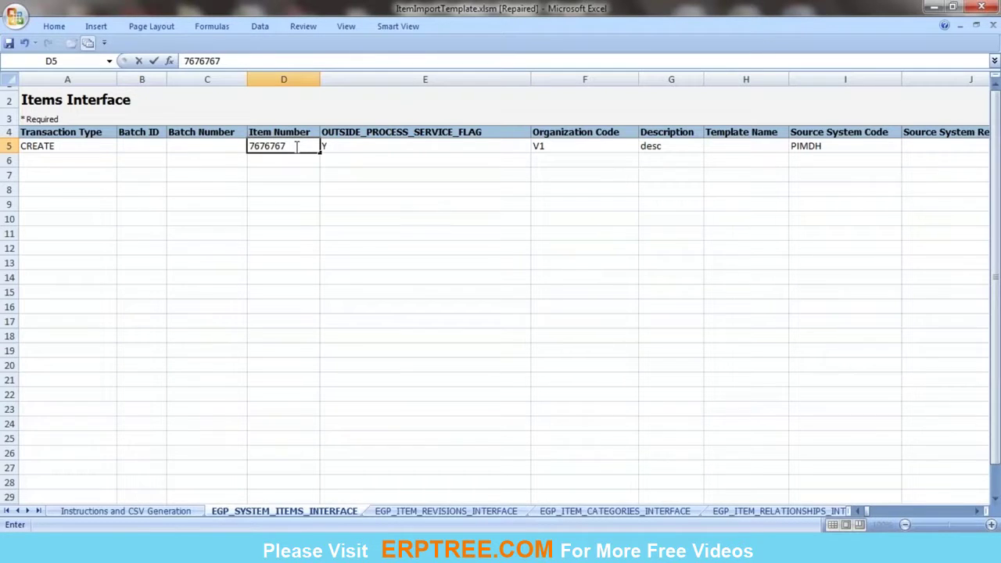
{"action": "key", "text": "BackSpace"}
{"action": "key", "text": "BackSpace"}
{"action": "key", "text": "BackSpace"}
{"action": "key", "text": "BackSpace"}
{"action": "key", "text": "BackSpace"}
{"action": "key", "text": "BackSpace"}
{"action": "key", "text": "BackSpace"}
{"action": "key", "text": "Return"}
Step: Enter 787878 as the Item Number in row 5
{"action": "left_click", "coordinate": [286, 146]}
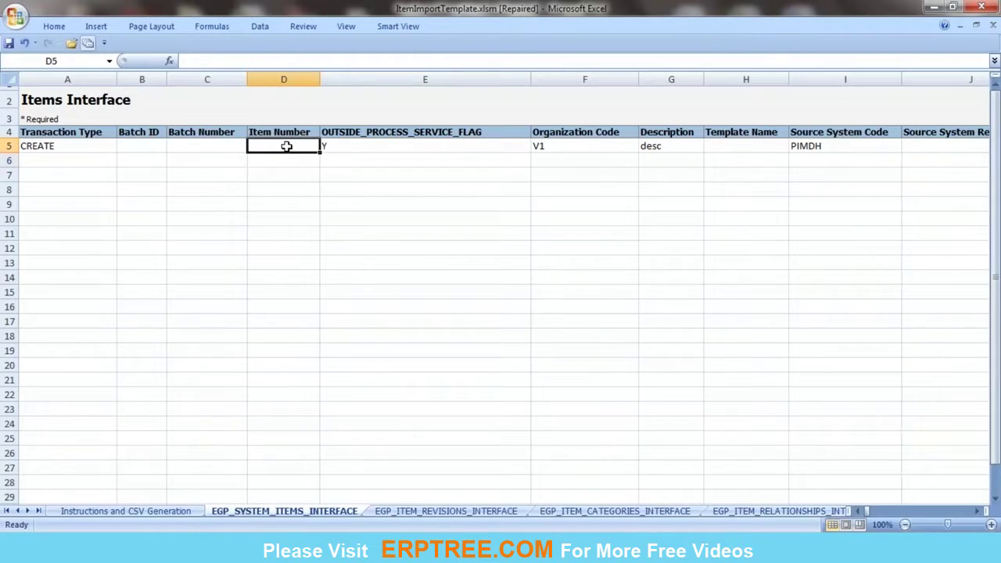
{"action": "type", "text": "787878"}
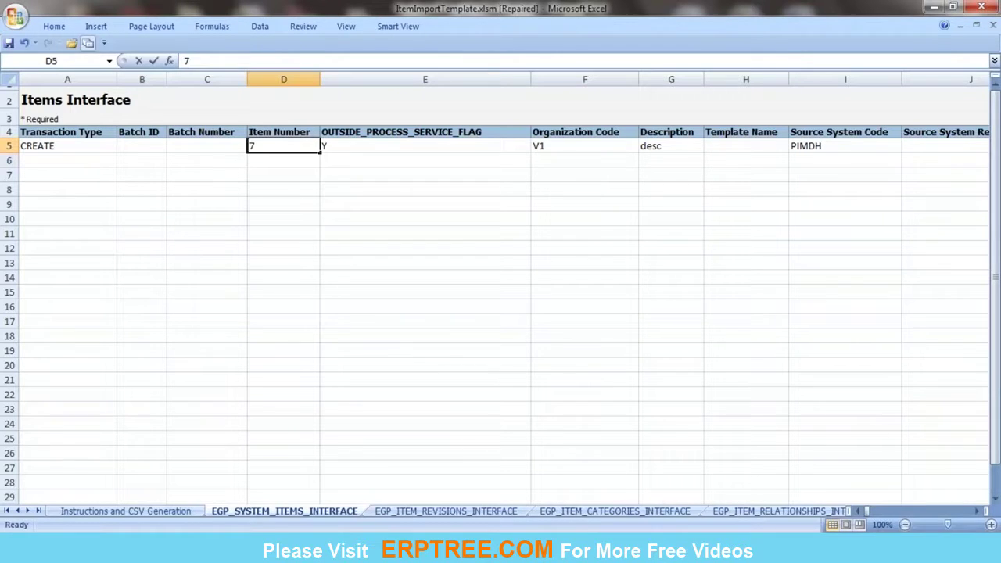